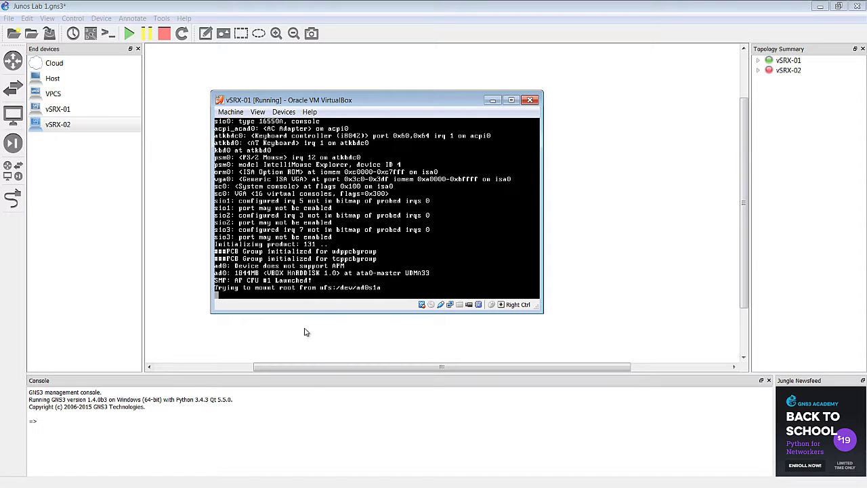
- Reposition the vSRX-01 console window and wait for the boot to reach the login: prompt
mouse_move(369, 106)
left_mouse_down()
mouse_move(390, 141)
mouse_move(372, 107)
left_mouse_up()
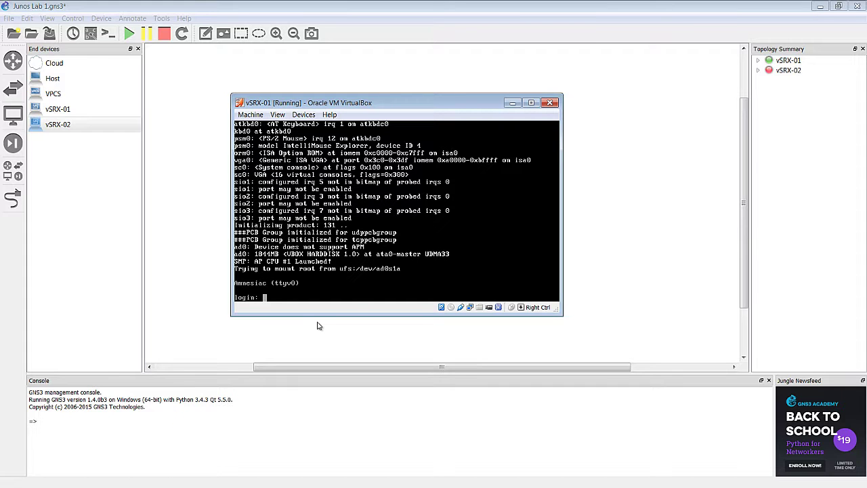
- Log in to vSRX-01 as root and start the Junos CLI with 'cli'
type("root")
key("Return")
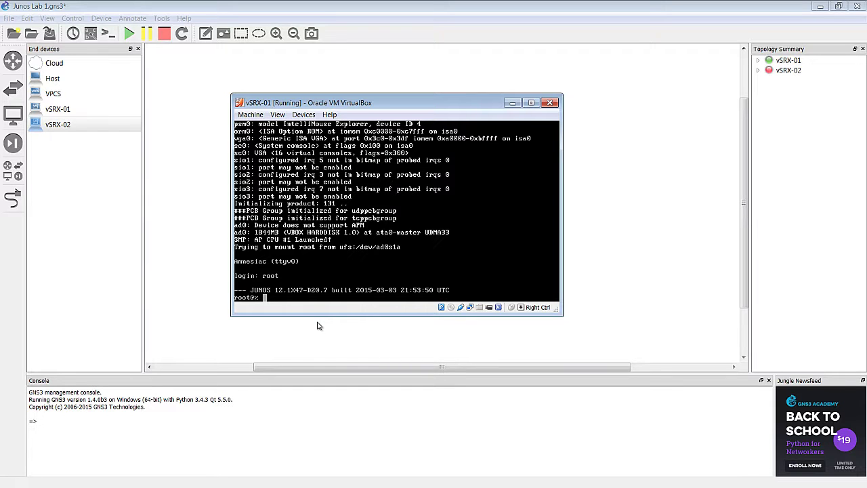
type("cli")
key("Return")
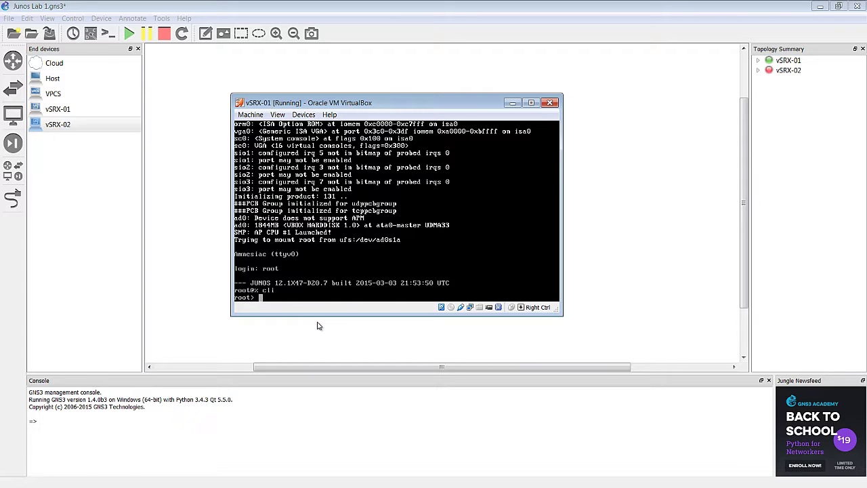
- Run 'show interfaces terse' twice on vSRX-01, paging through the full interface list
type("show interfaces terse")
key("Return")
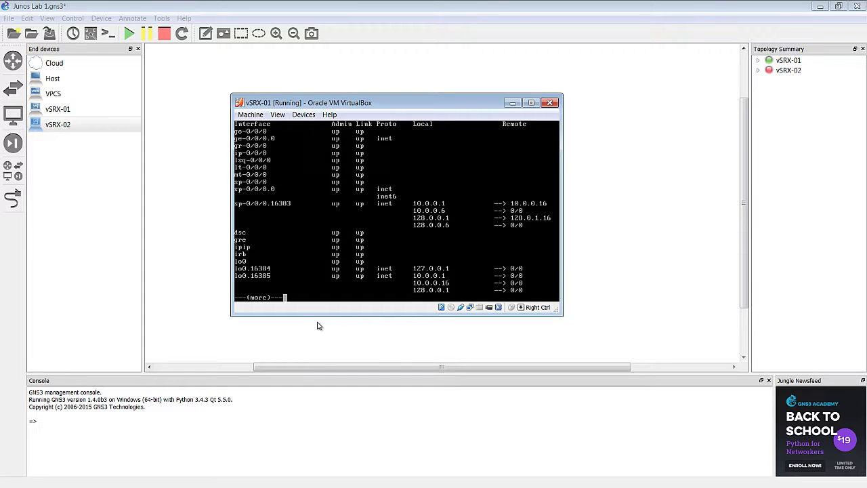
key("space")
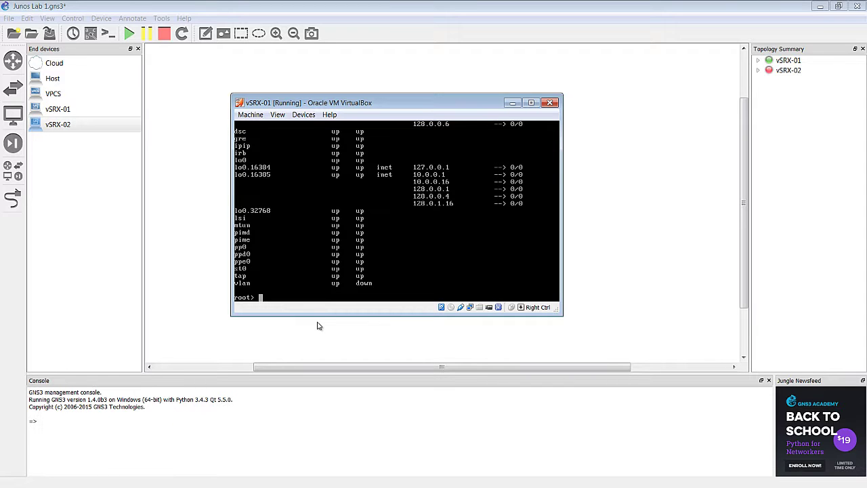
type("show interfaces terse")
key("Return")
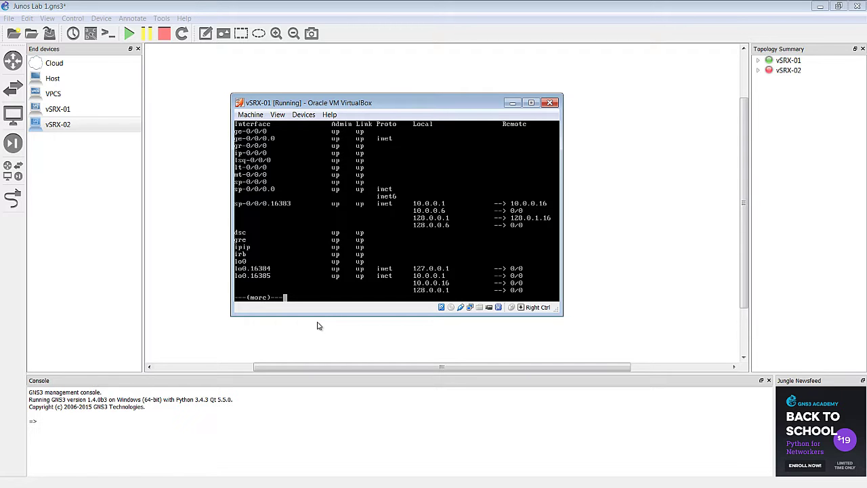
key("space")
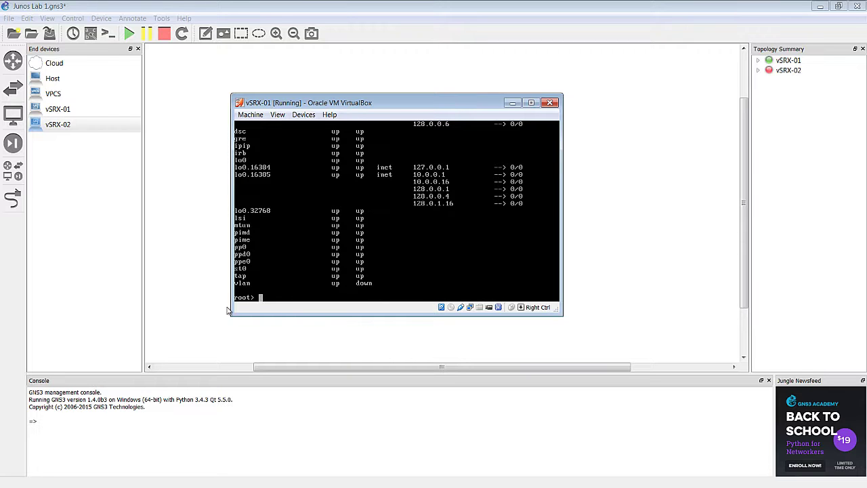
- Minimize the vSRX-01 console and start the vSRX-02 node from the GNS3 topology
left_click(513, 102)
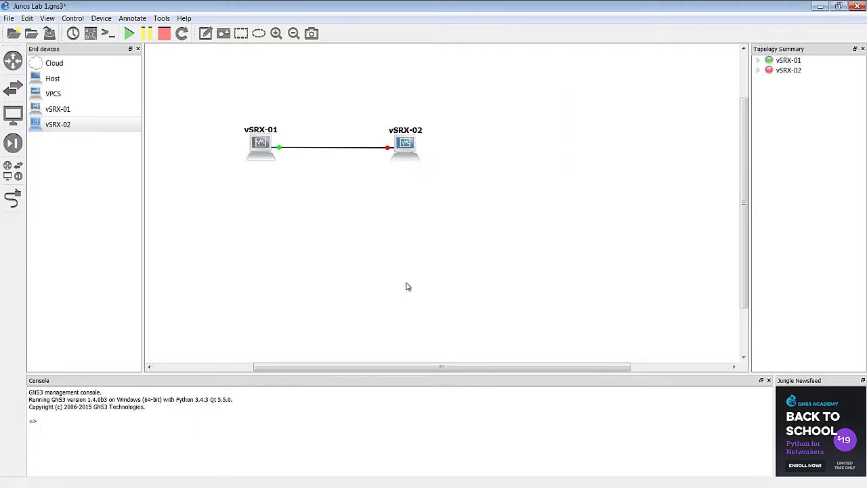
right_click(410, 149)
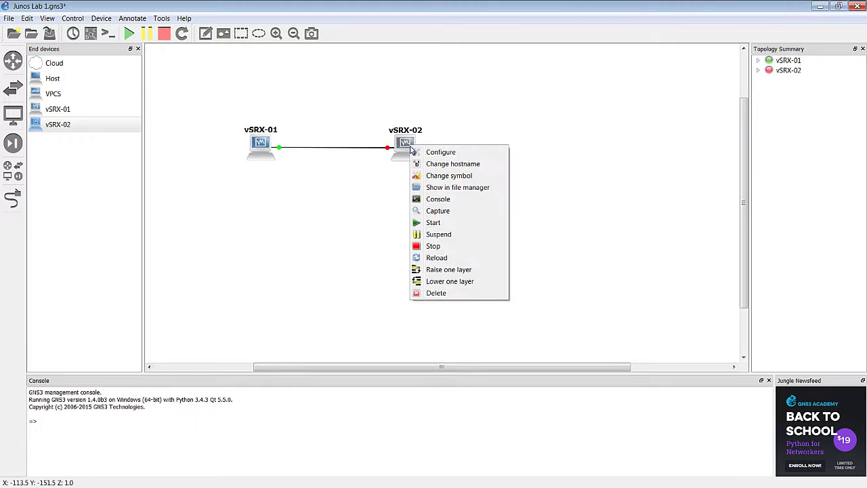
left_click(442, 226)
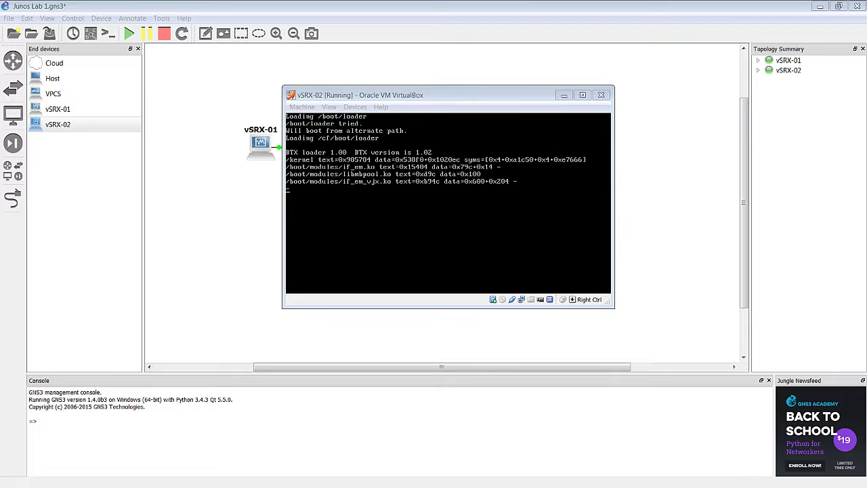
- Rerun 'show interfaces terse' on vSRX-01, showing ge-0/0/0.0 at 192.168.1.1/24
key("alt+Tab")
left_click_drag(349, 95, 159, 108)
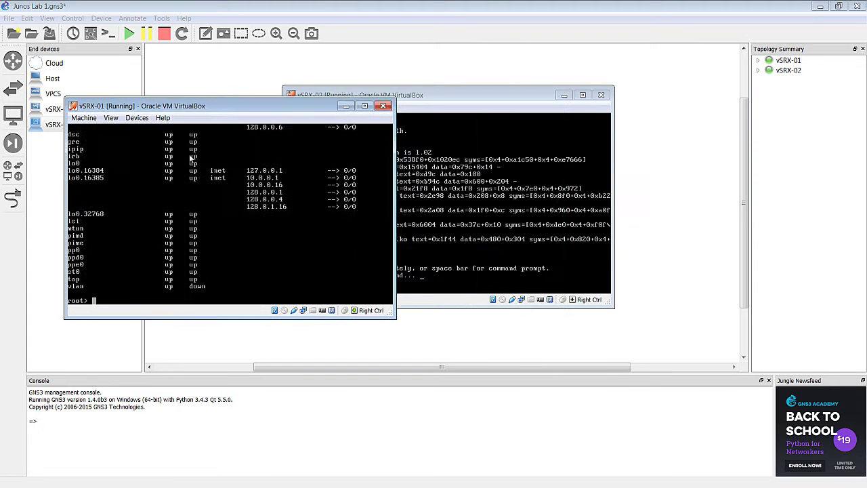
key("Up")
key("Return")
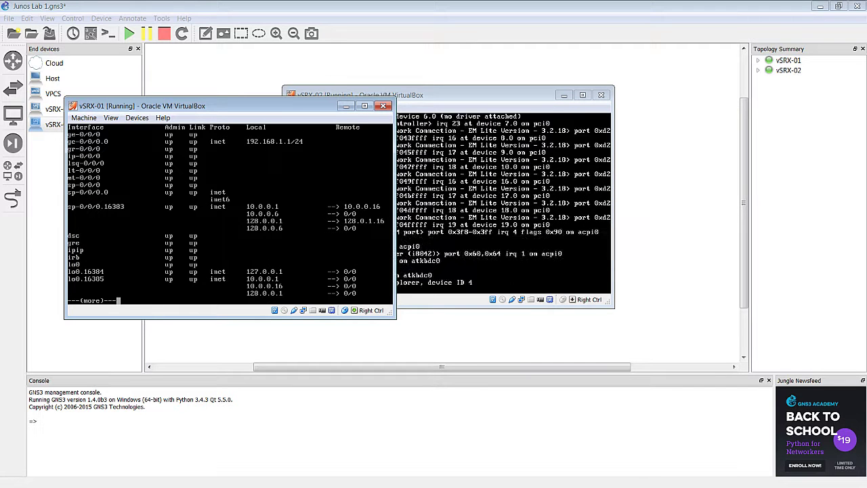
- Arrange the vSRX-01 and vSRX-02 console windows side by side, vSRX-02 at top right
left_click_drag(245, 110, 236, 117)
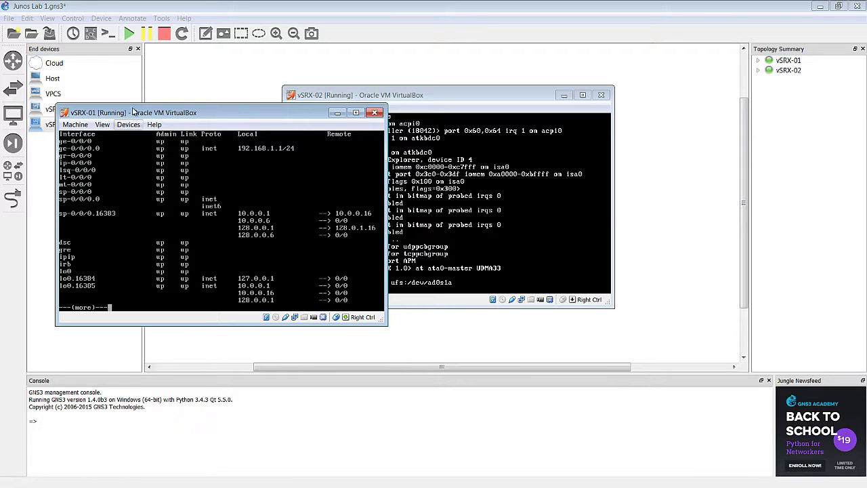
left_click_drag(242, 114, 248, 148)
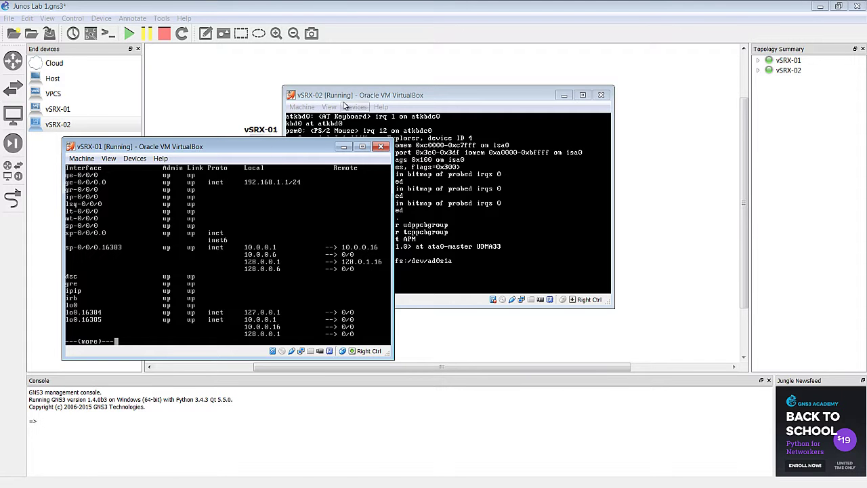
left_click_drag(390, 98, 216, 271)
left_click_drag(283, 269, 473, 75)
- Log in to vSRX-02 as root and start the Junos CLI
left_click(415, 232)
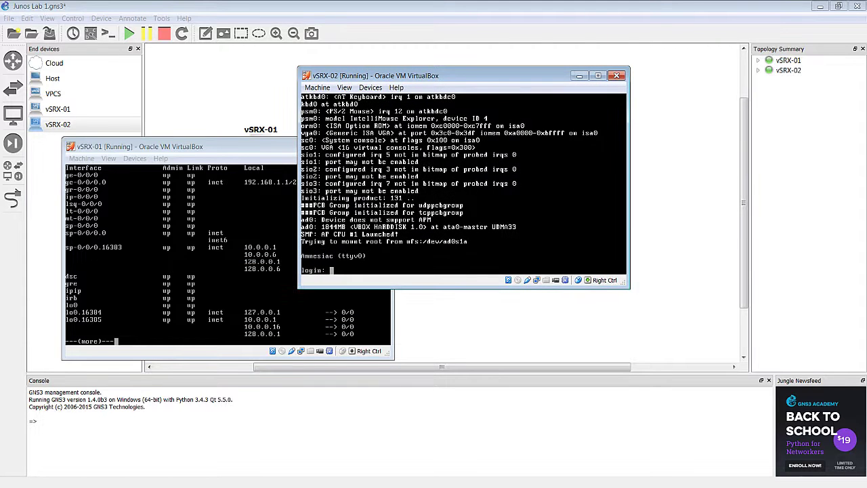
type("root")
key("Return")
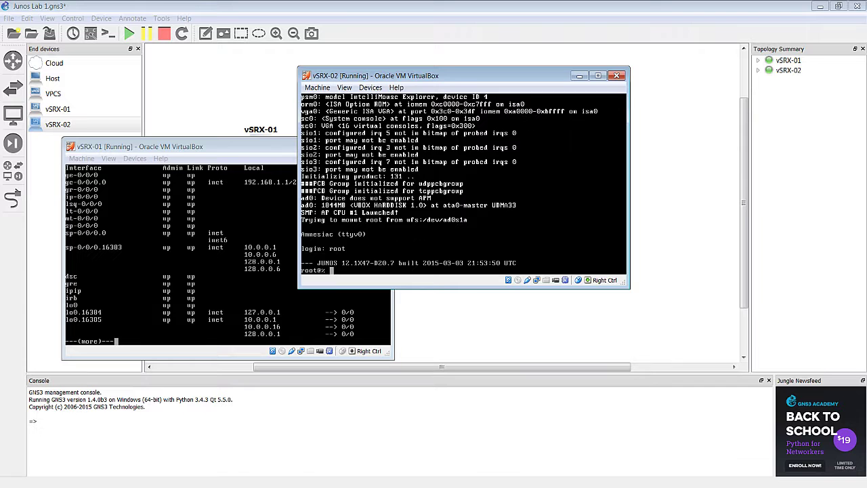
type("cli")
key("Return")
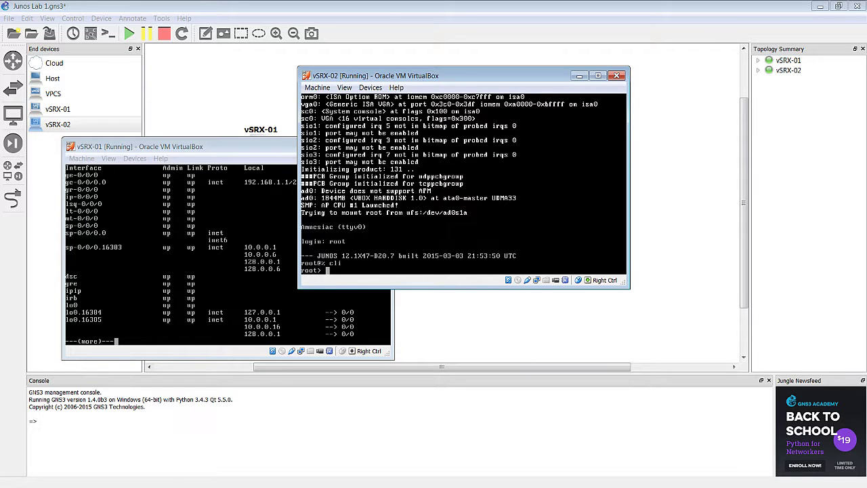
- Run 'show interfaces terse' on vSRX-02 and shift its console window right
type("show interfaces terse")
key("Return")
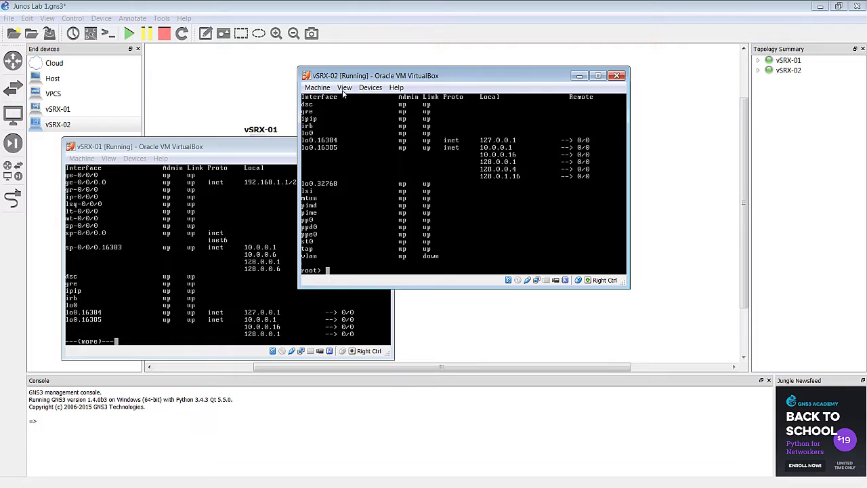
left_click_drag(381, 76, 416, 102)
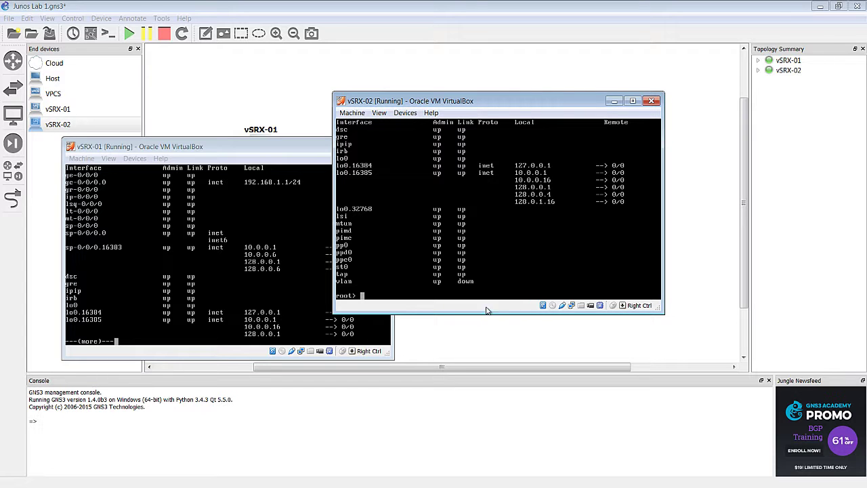
left_click_drag(478, 105, 509, 100)
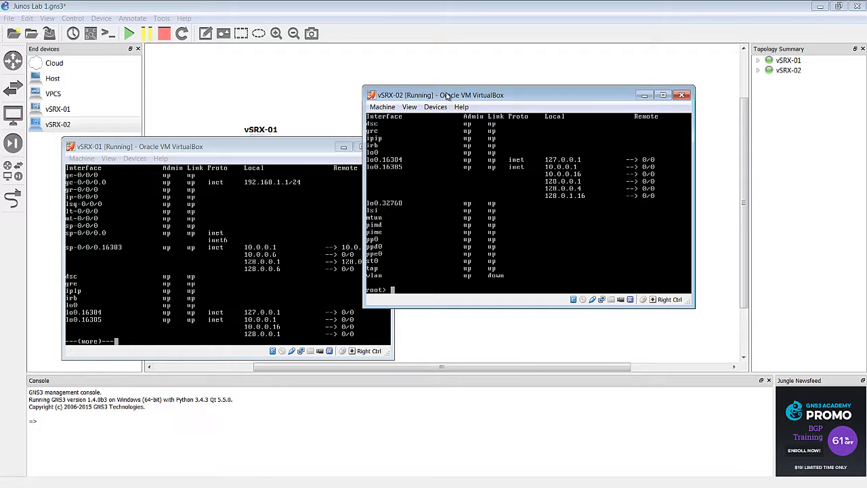
- List vSRX-02's interfaces with 'show int terse' and page to the end
left_click(446, 214)
type("show int terse")
key("Return")
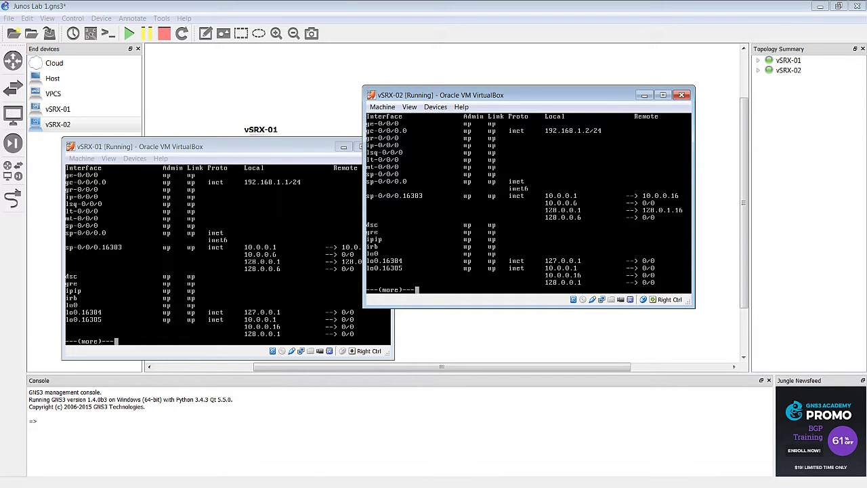
key("space")
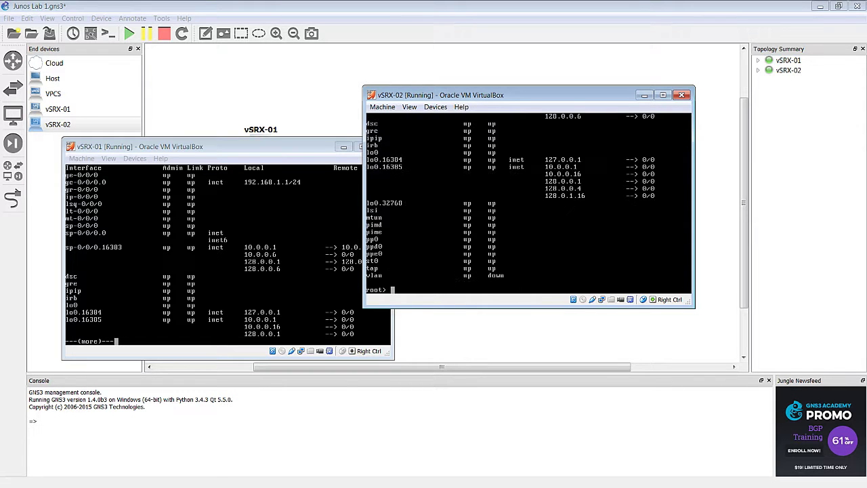
- Bring vSRX-01's console forward and rerun its interface listing through to the root prompt
left_click_drag(224, 148, 228, 116)
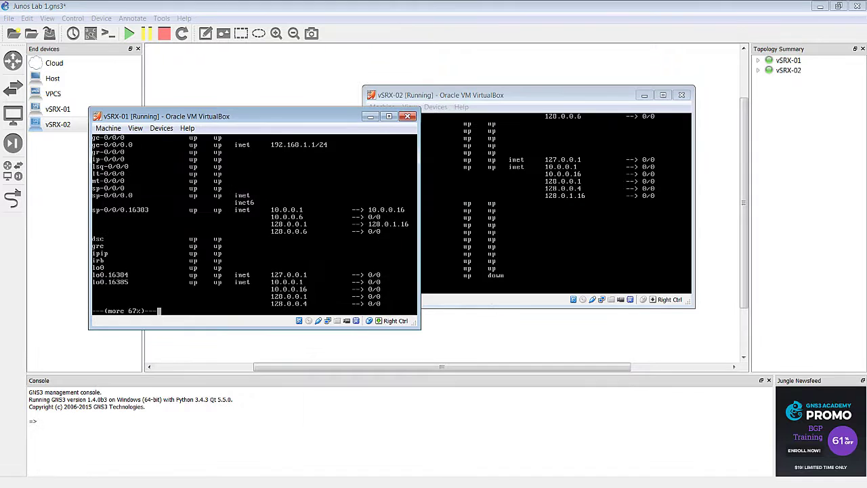
key("space")
key("Up")
key("Return")
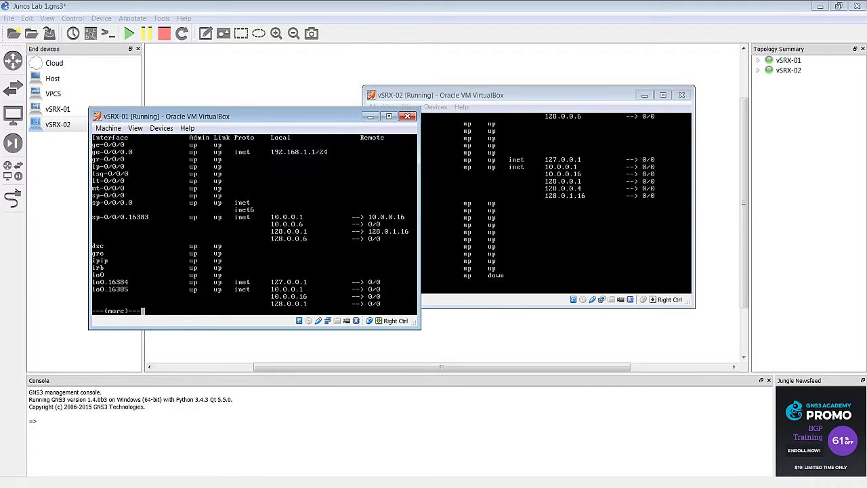
key("space")
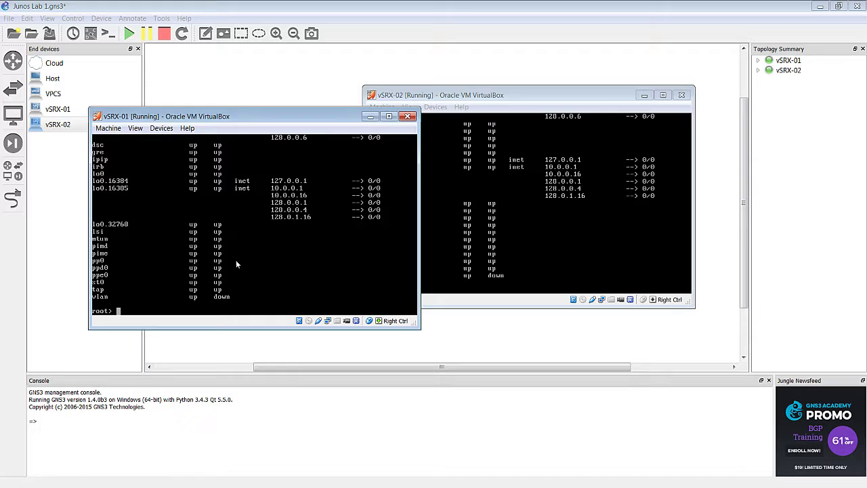
- Place the vSRX-02 console beside vSRX-01 after checking the GNS3 topology
left_click(650, 163)
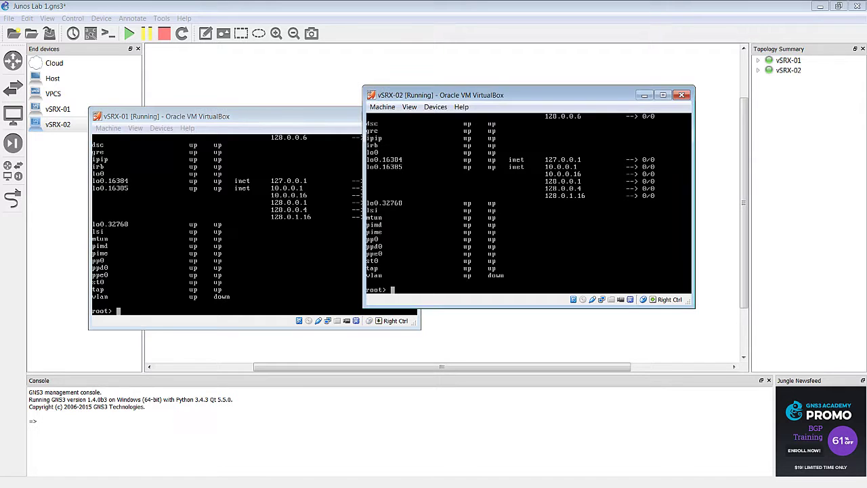
left_click(412, 25)
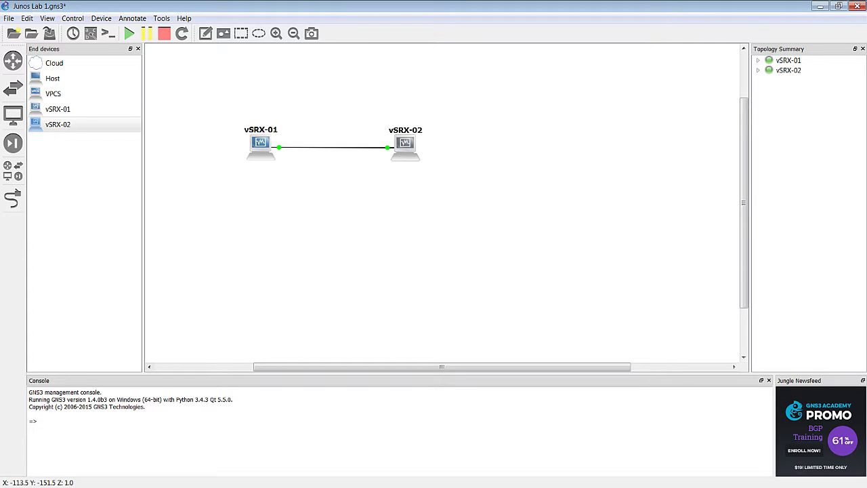
key("alt+Tab")
key("alt+Tab")
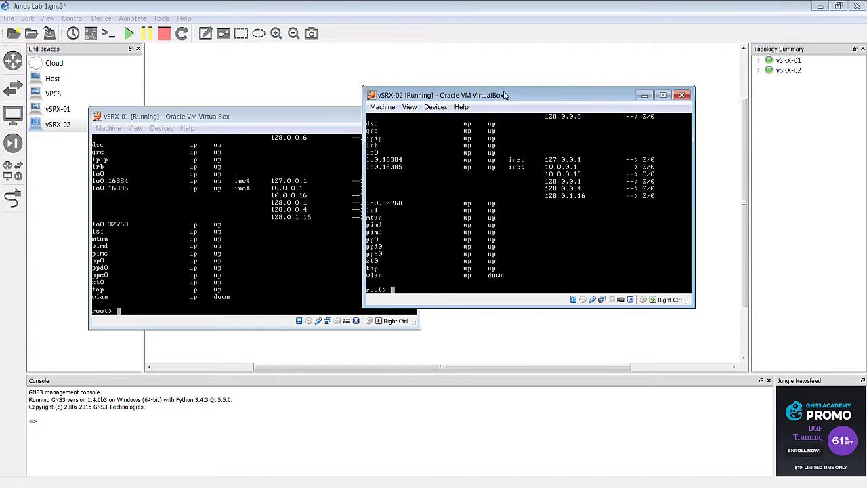
left_click_drag(499, 95, 589, 114)
- Run 'ping 192.168.1.2 rapid' from vSRX-01, which shows 100% packet loss
left_click(203, 228)
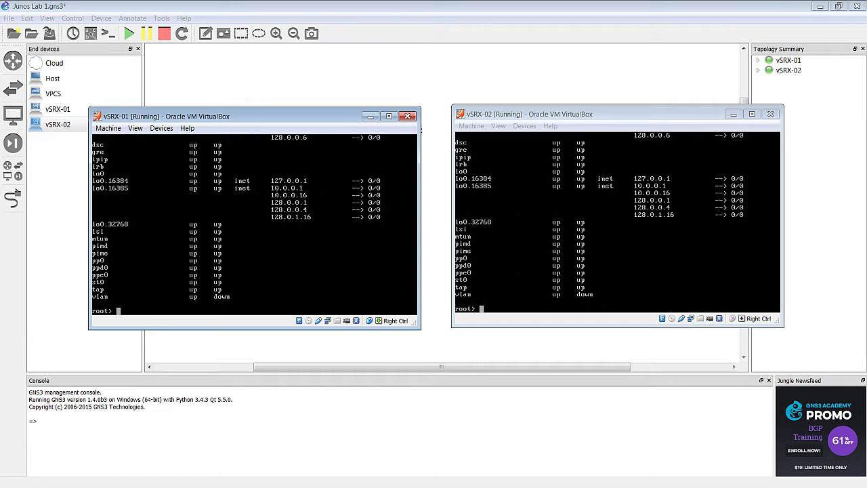
type("ping 192.168.1.2 rapid")
key("Return")
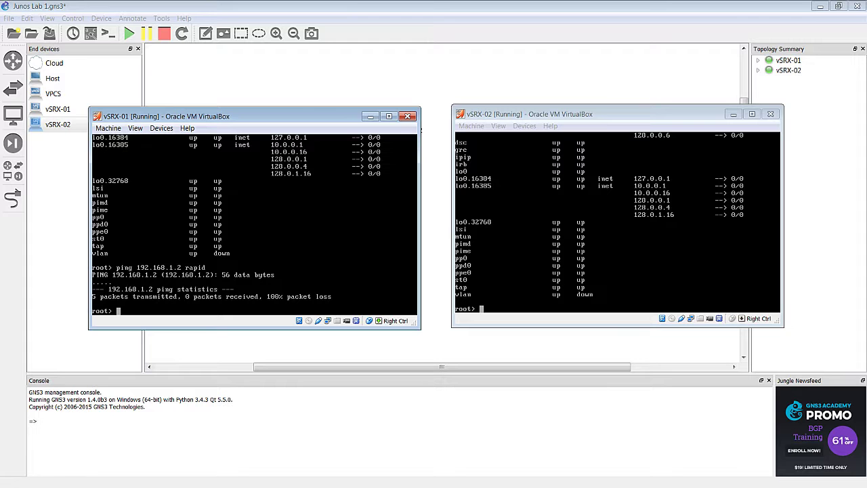
- Display vSRX-01's configuration with 'show configuration | display set', paging to the untrust zone services
type("show configuration | display set")
key("Return")
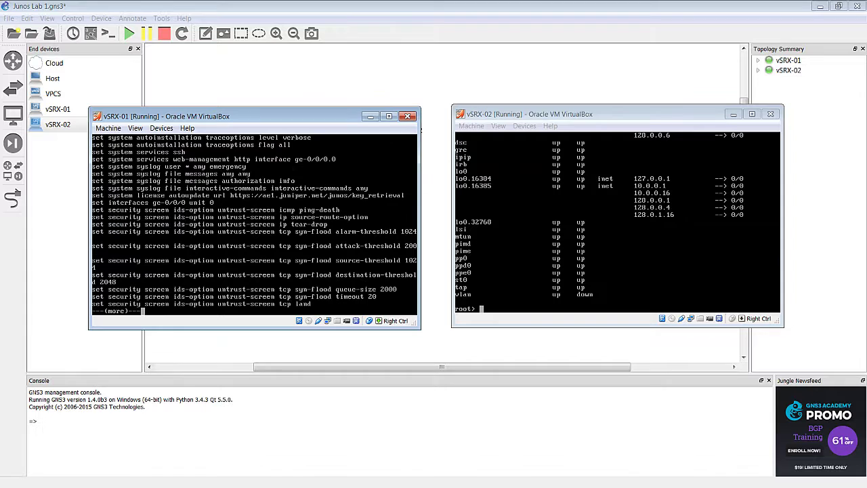
key("space")
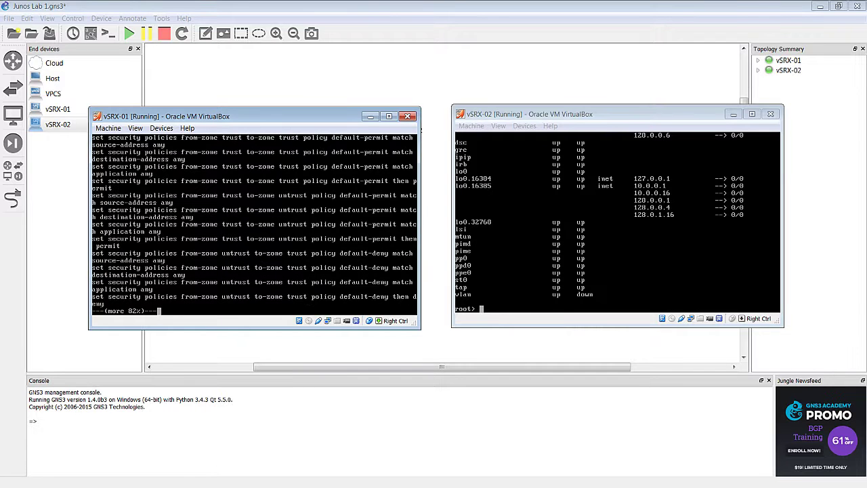
key("space")
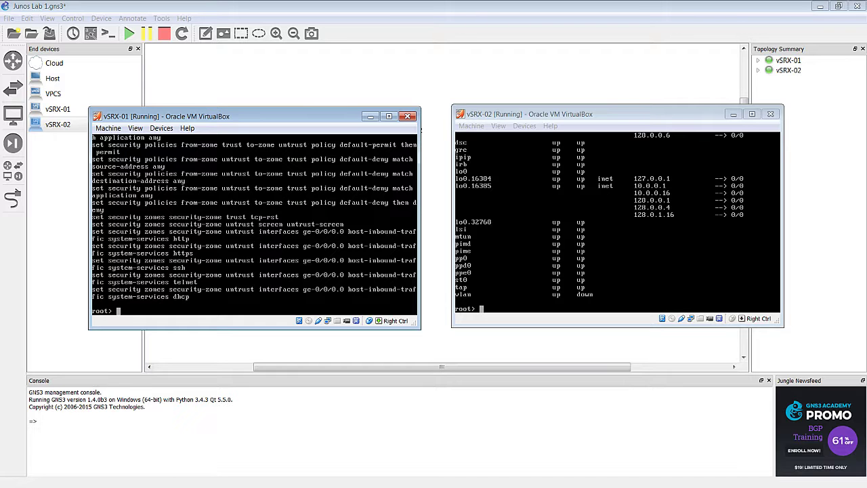
- Enter configuration mode and allow ping as host-inbound system service on ge-0/0/0.0 in the untrust zone
type("edit")
key("Return")
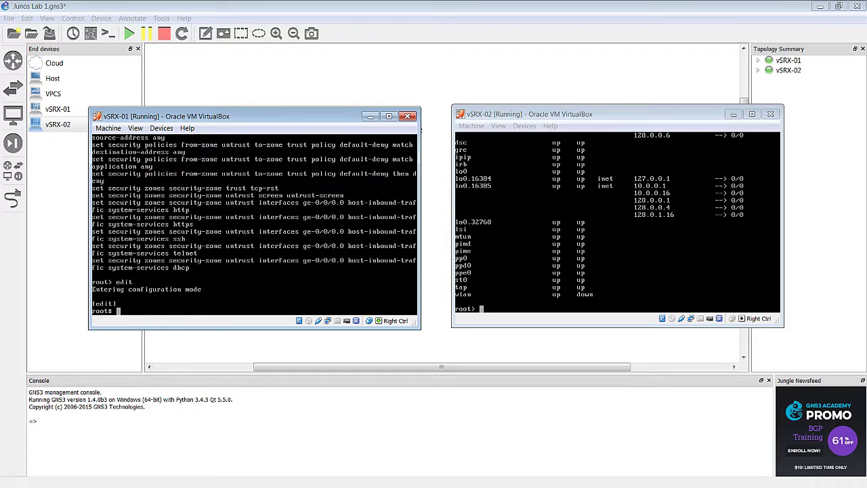
type("set security zones security-zone ")
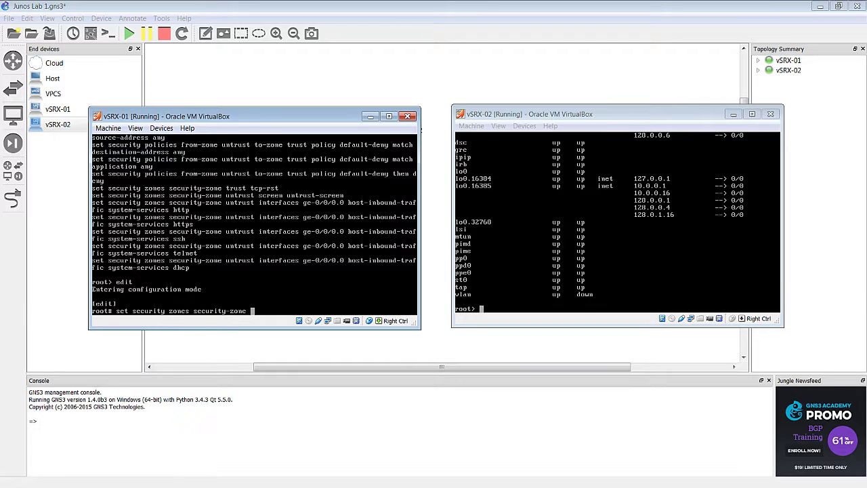
type("untrust interfaces ge-0/0/0.0")
type("host-inbound-traffic ")
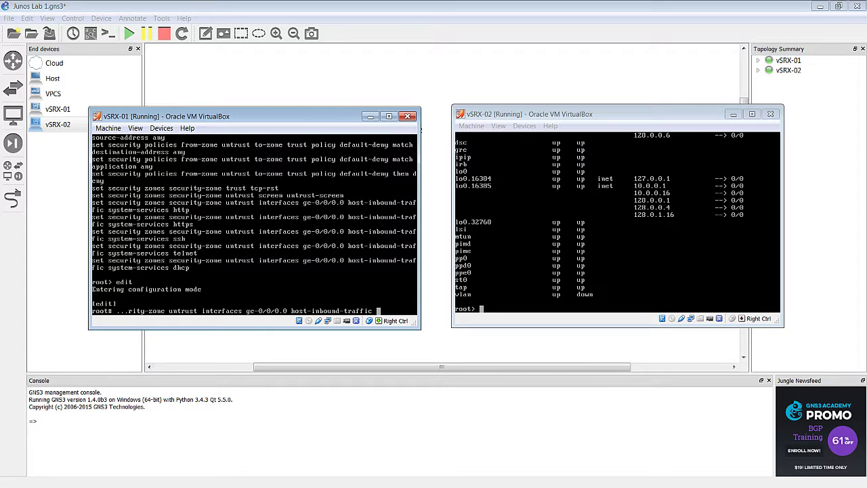
type("system-services ")
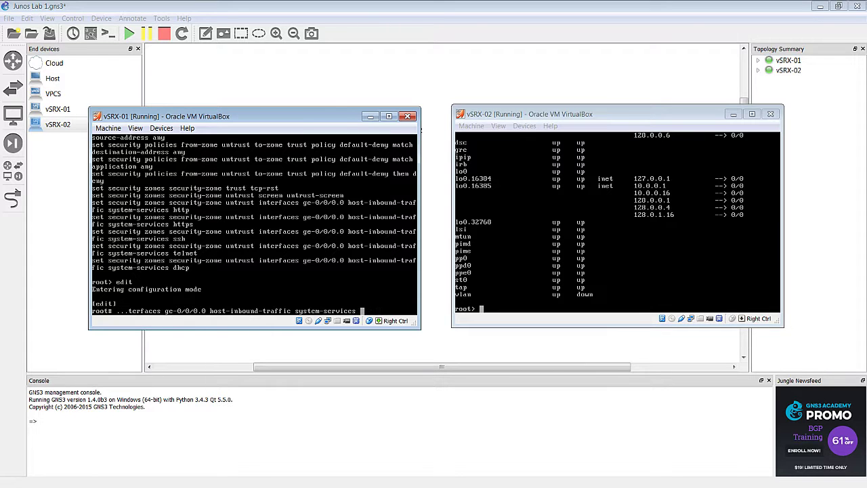
type("ping")
key("Return")
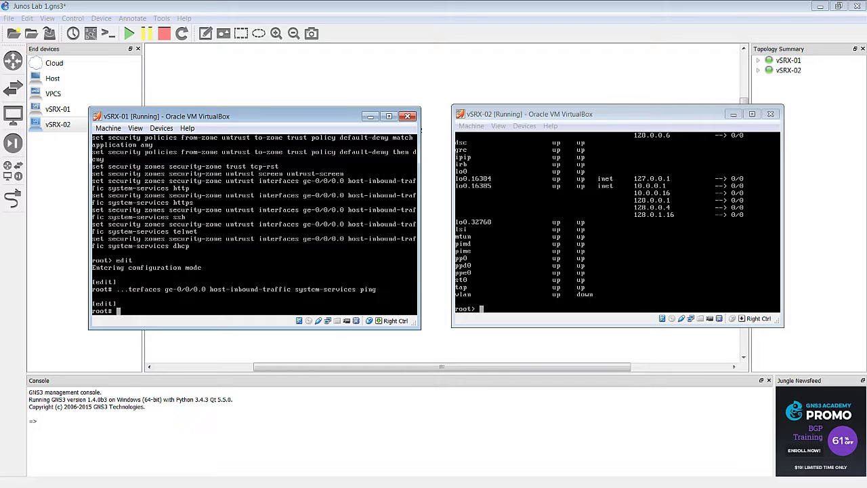
- Set vSRX-01's root plain-text password, entered twice, and commit the configuration
type("set system root-authentication ")
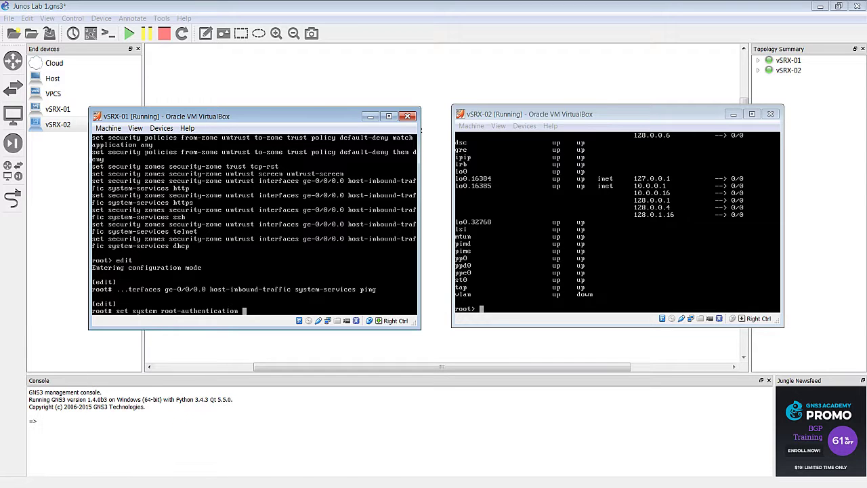
type("plain-text-password")
key("Return")
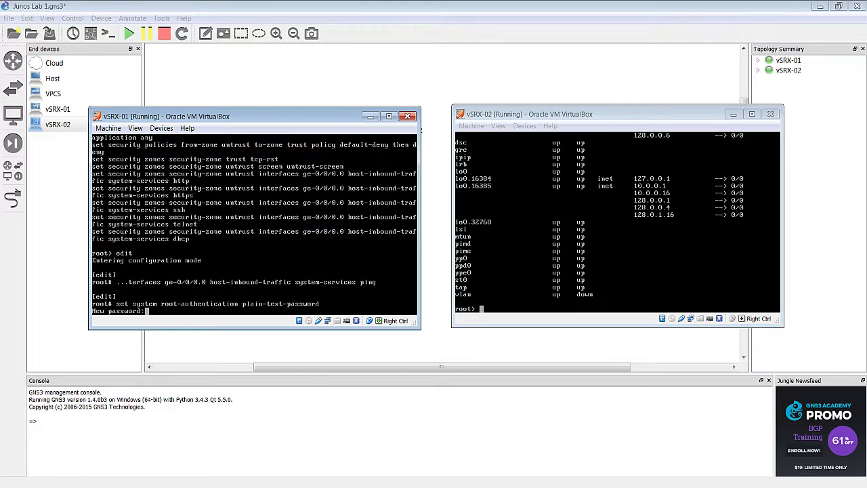
key("Return")
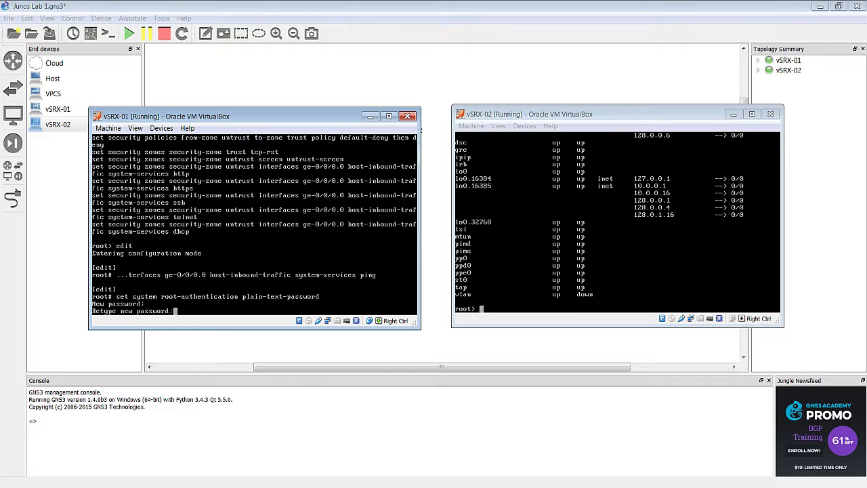
key("Return")
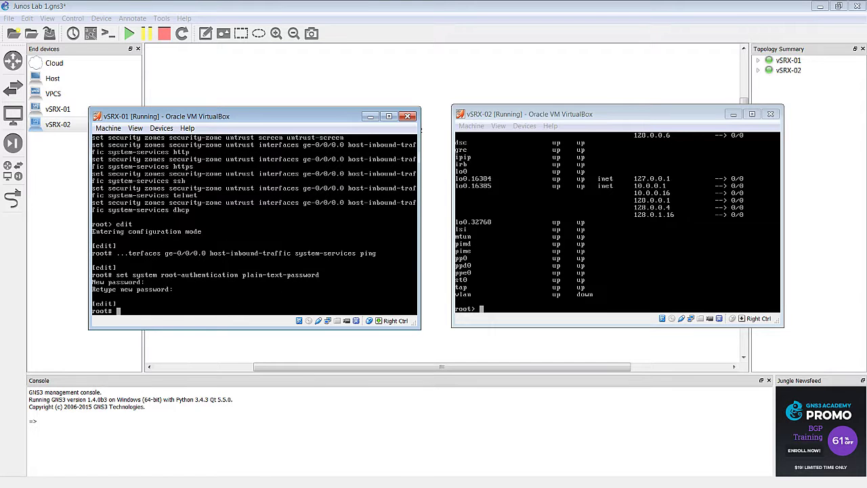
type("commit")
key("Return")
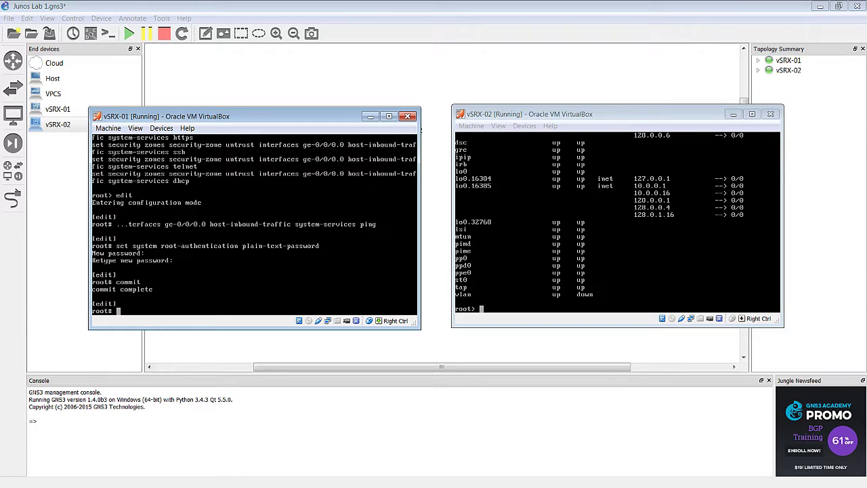
- Put the vSRX-02 console into configuration mode with edit
left_click(568, 244)
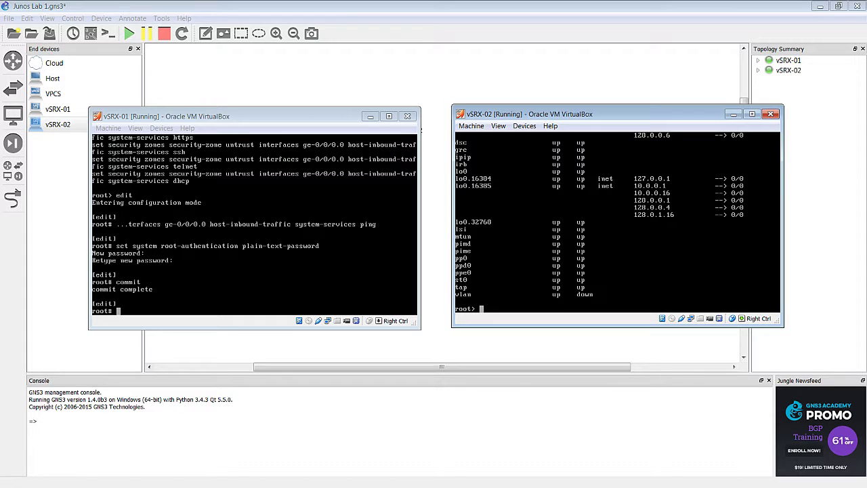
type("set secu")
key("BackSpace")
key("BackSpace")
key("BackSpace")
key("BackSpace")
key("BackSpace")
key("BackSpace")
key("BackSpace")
key("BackSpace")
type("edit")
key("Return")
- Permit ping as host-inbound traffic on ge-0/0/0.0 in vSRX-02's untrust security zone
type("set ")
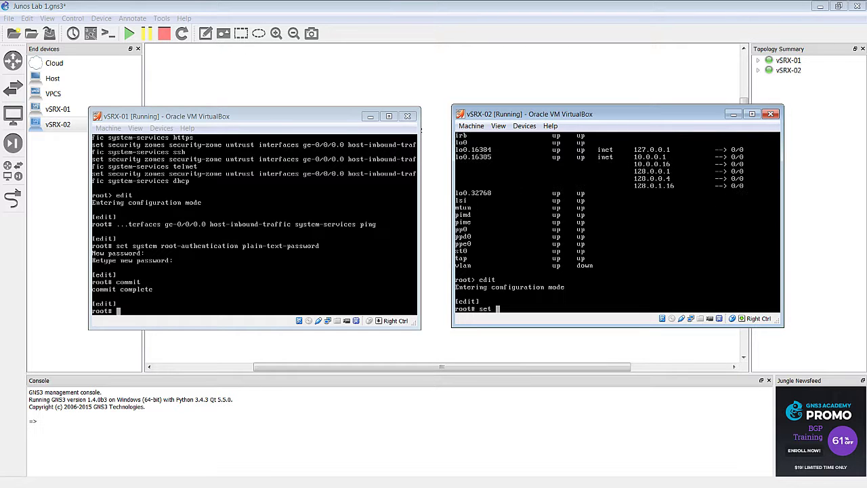
type("secy")
key("Return")
key("BackSpace")
key("BackSpace")
key("BackSpace")
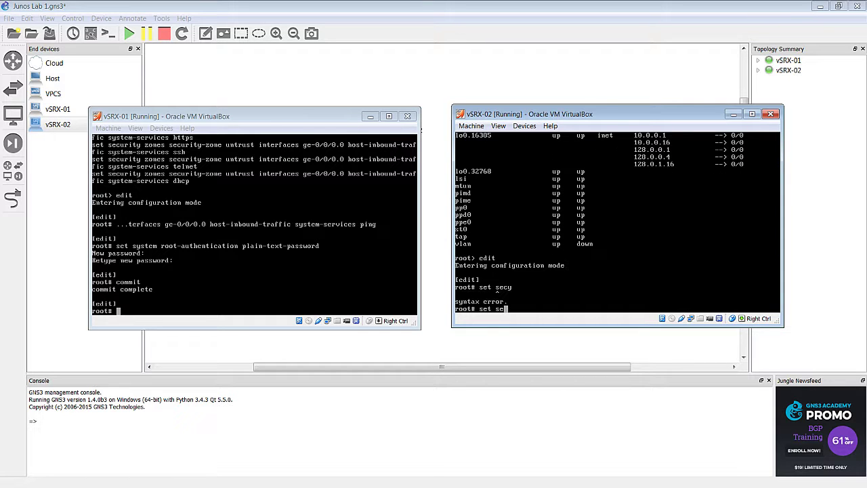
type("ecurity zones security-zone untrust")
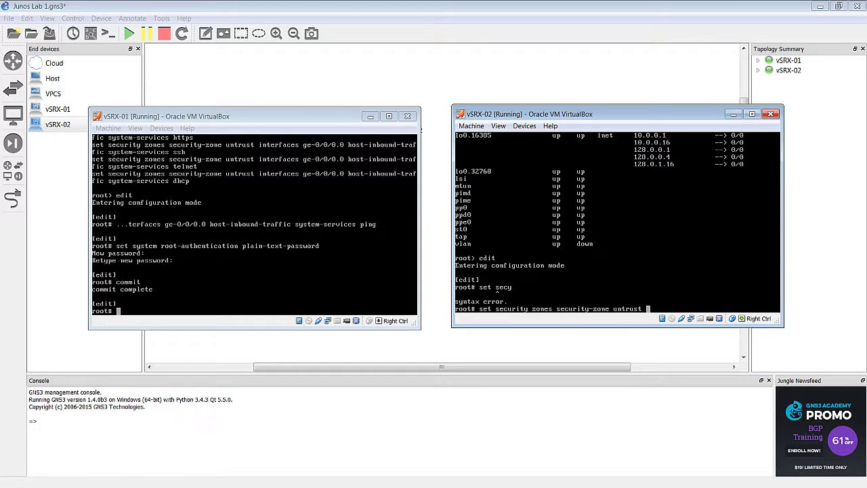
type(" interfaces ge-0/0/0.0 host-inbound-traffic ")
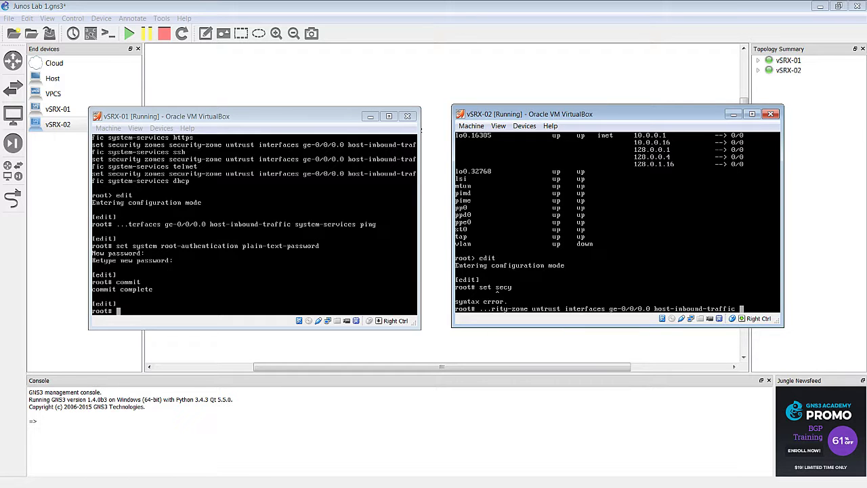
type("system-services ping")
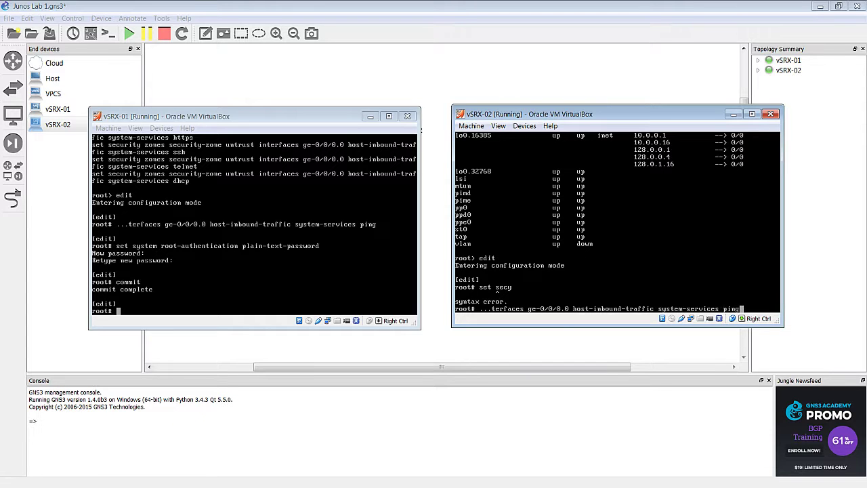
key("Return")
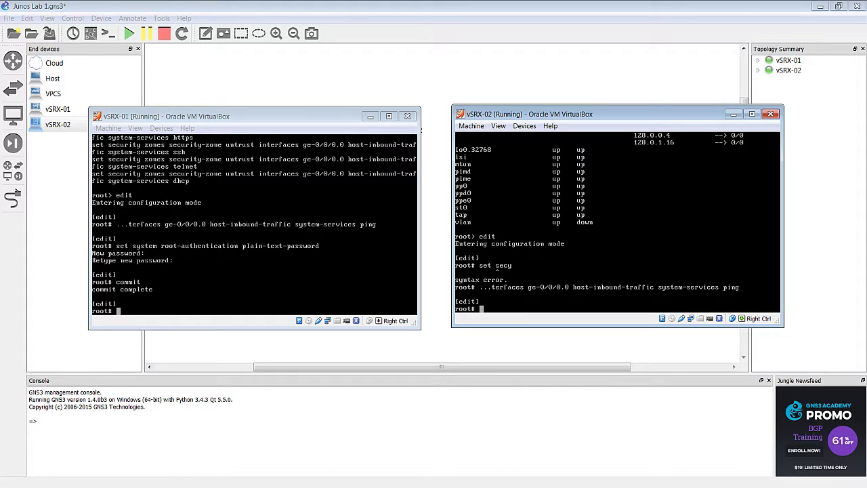
- Set a plain-text root password on vSRX-02, entered twice, then commit the configuration
type("set system root-authentication palin")
key("Return")
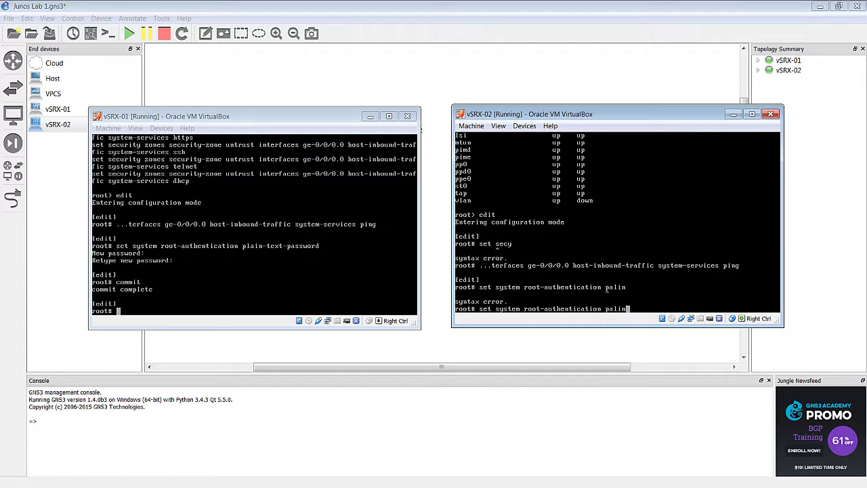
type("plain-text-password")
key("Return")
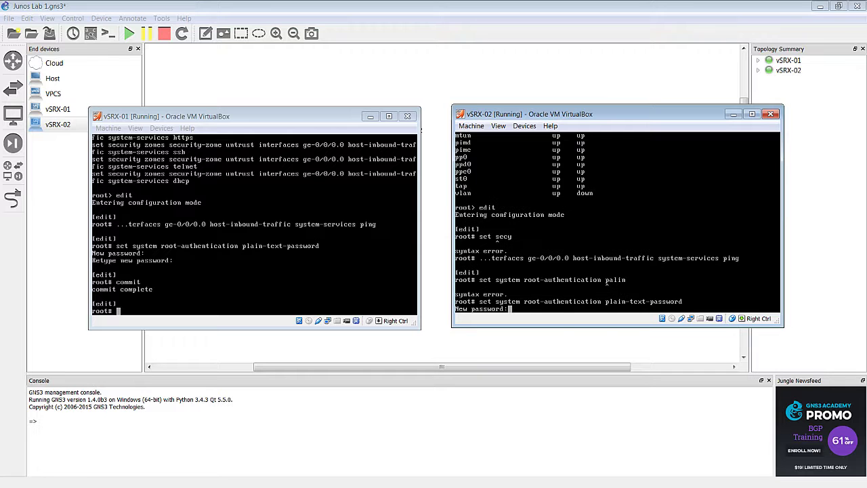
key("Return")
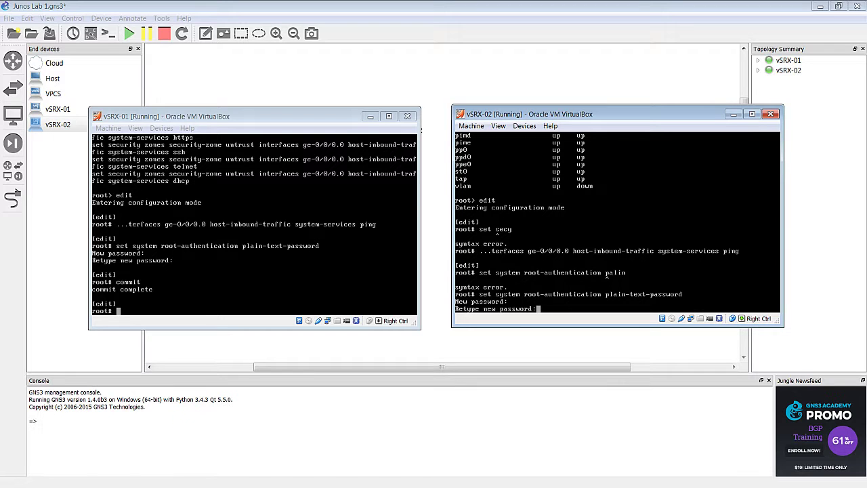
key("Return")
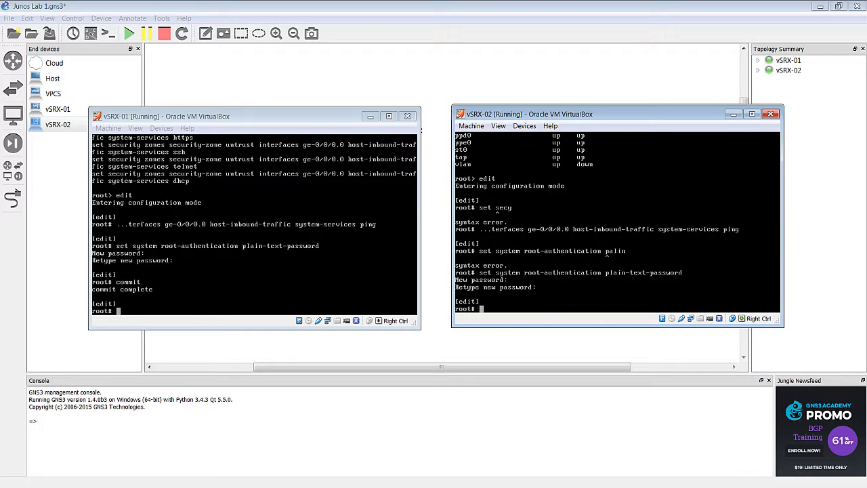
type("commit")
key("Return")
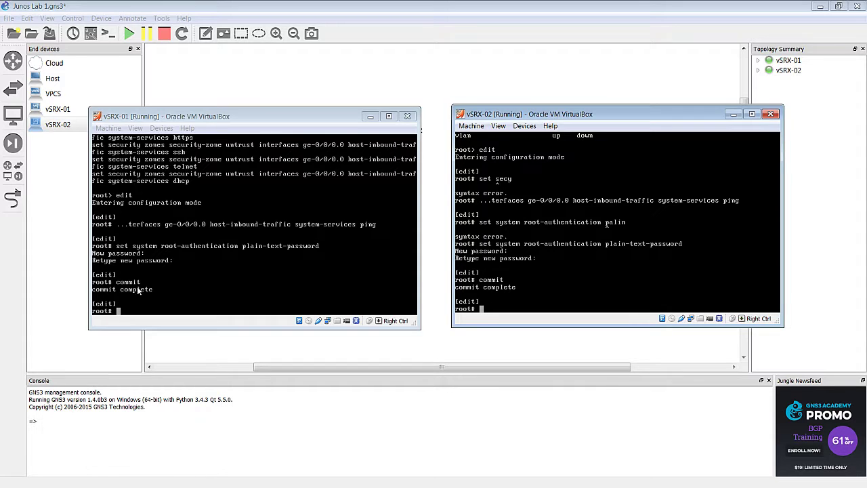
- Run a rapid ping from vSRX-01 to 192.168.1.2 and get all replies back
left_click(214, 271)
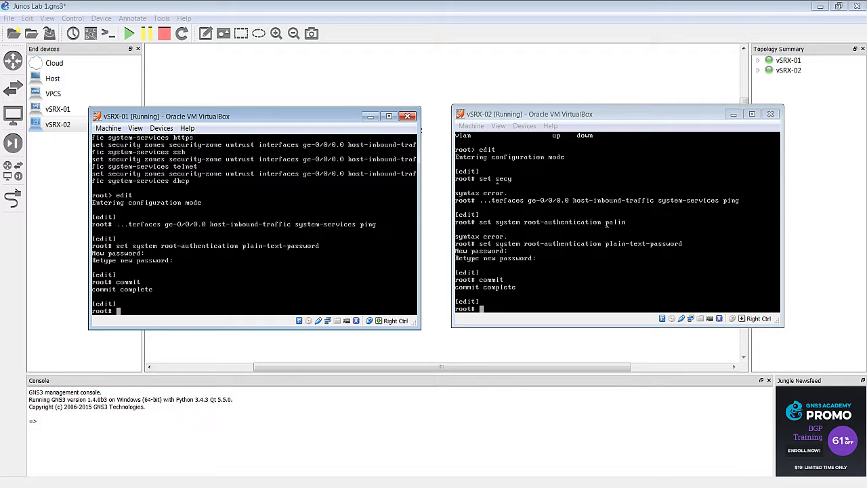
type("run show")
key("BackSpace")
key("BackSpace")
key("BackSpace")
key("BackSpace")
key("BackSpace")
type("ping g")
key("BackSpace")
type("192.168.1.2 rapid")
key("Return")
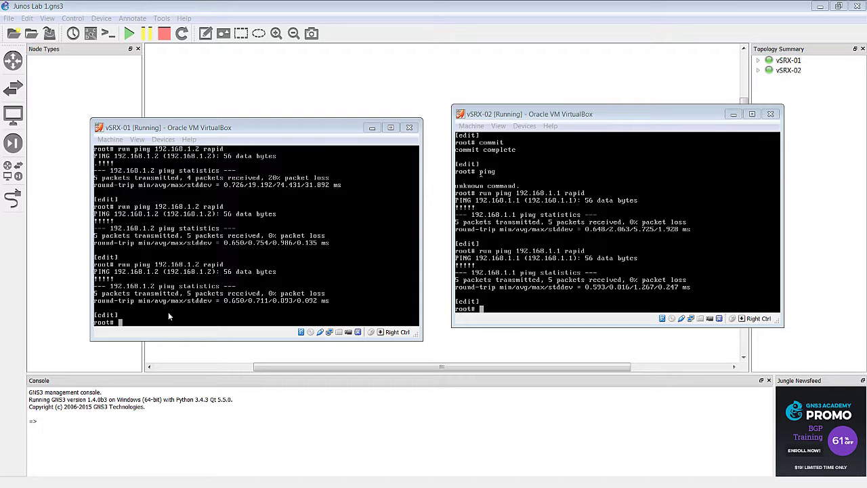
- Run 'run show configuration | display set' on vSRX-01 to list its configuration
left_click(169, 315)
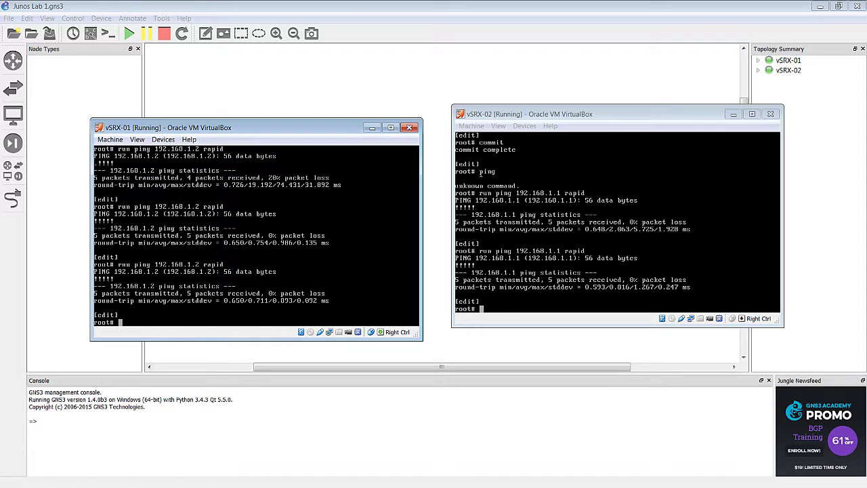
type("run show configuration | display set")
key("Return")
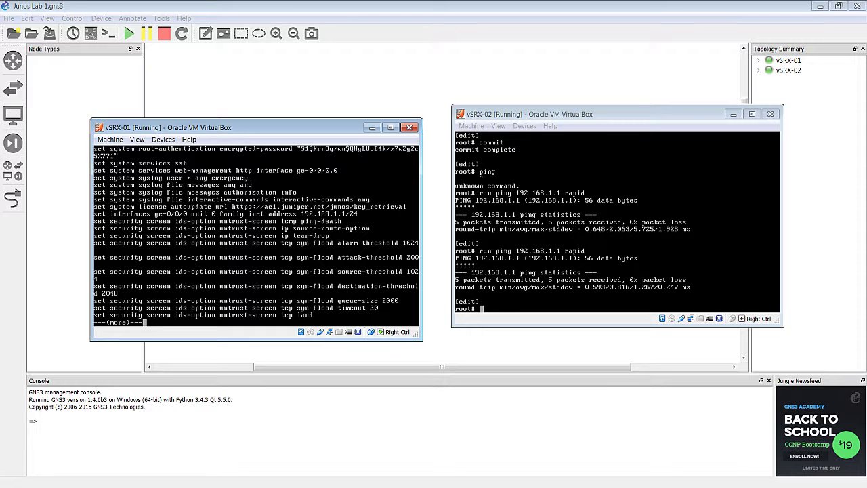
- Page through the rest of the configuration, then rapid-ping 192.168.1.2 from vSRX-01
key("space")
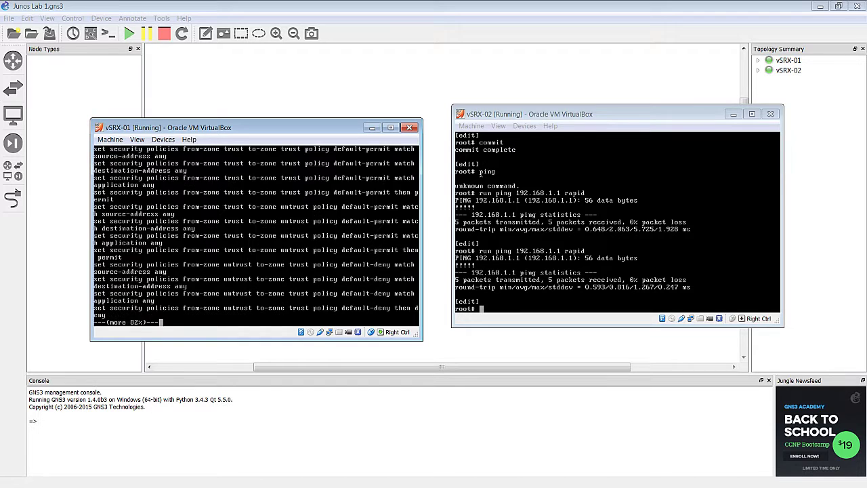
key("space")
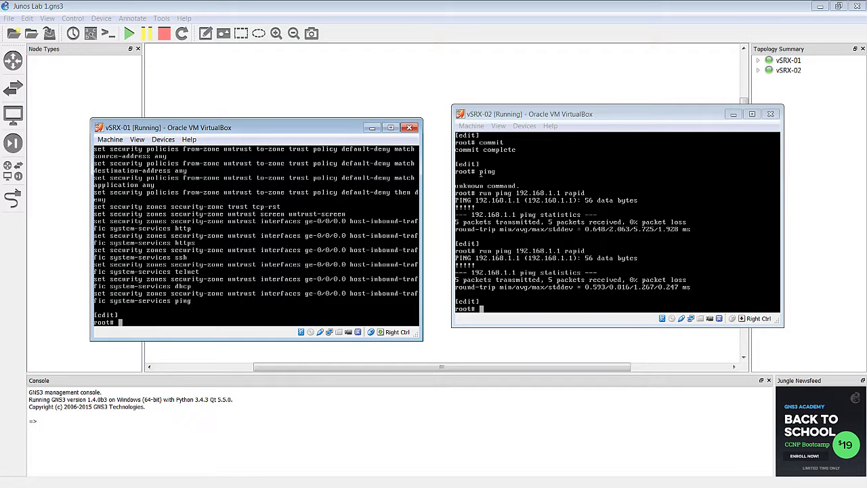
type("run ping 192.168.1.2 rapid")
key("Return")
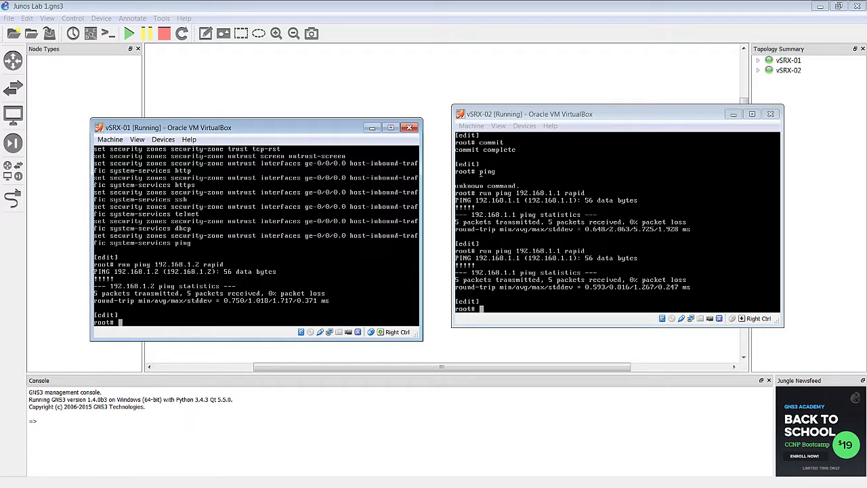
- Rerun the rapid ping to 192.168.1.1 from vSRX-02
left_click(481, 174)
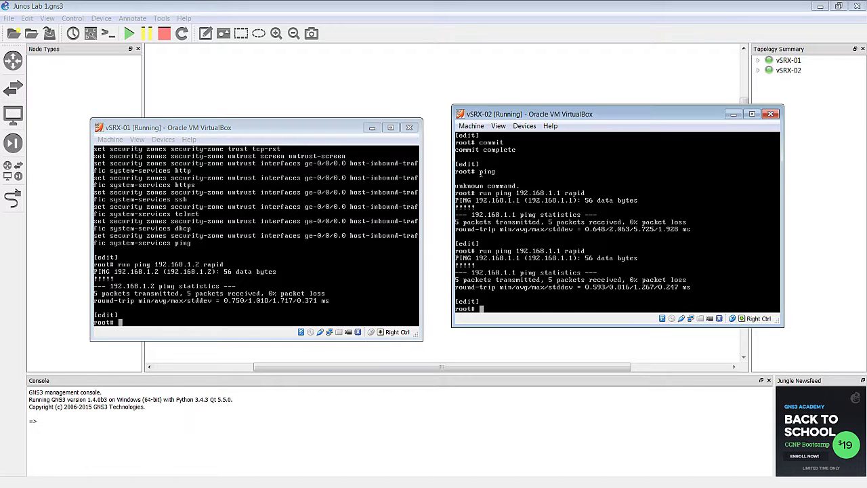
key("Up")
key("Return")
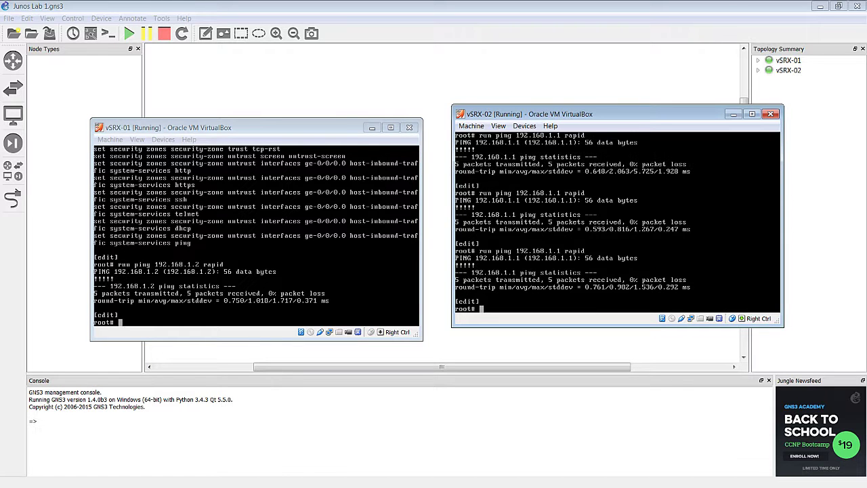